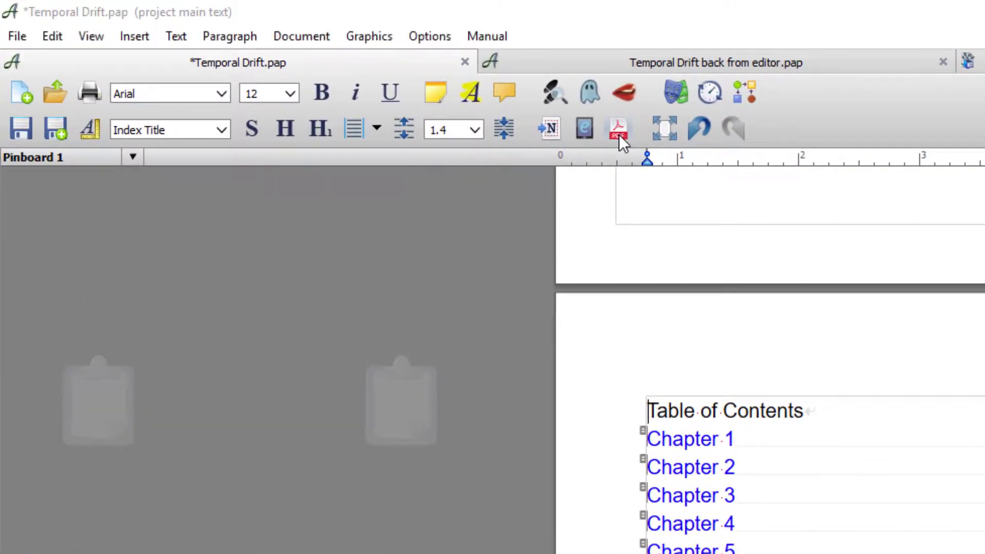
- Open the PDF export settings for the Temporal Drift document
{"action": "left_click", "coordinate": [619, 134]}
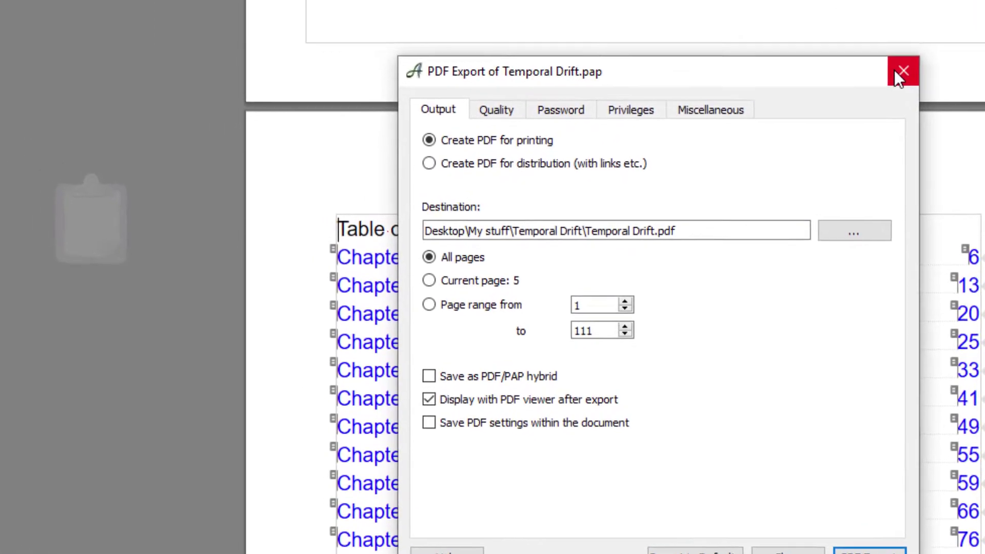
{"action": "left_click", "coordinate": [820, 22]}
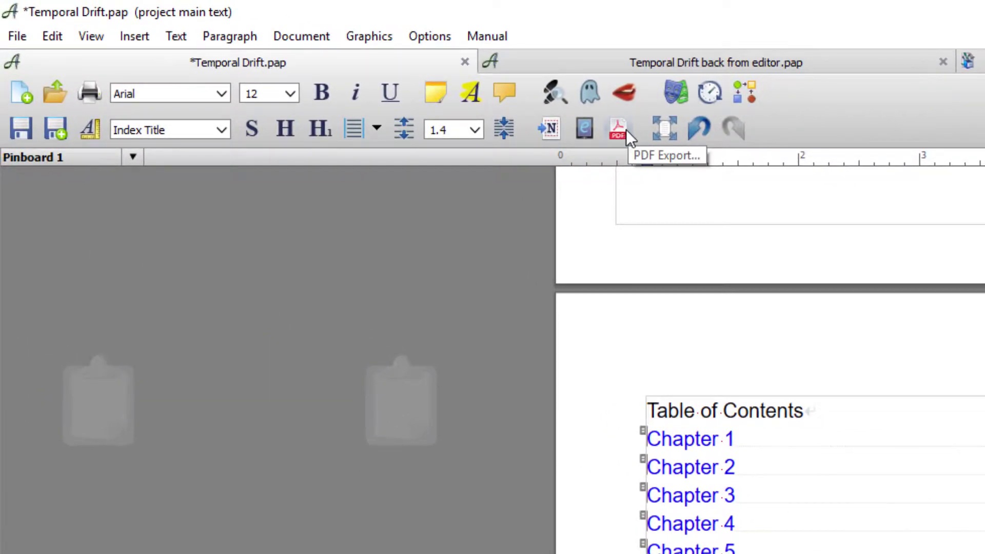
{"action": "left_click", "coordinate": [20, 42]}
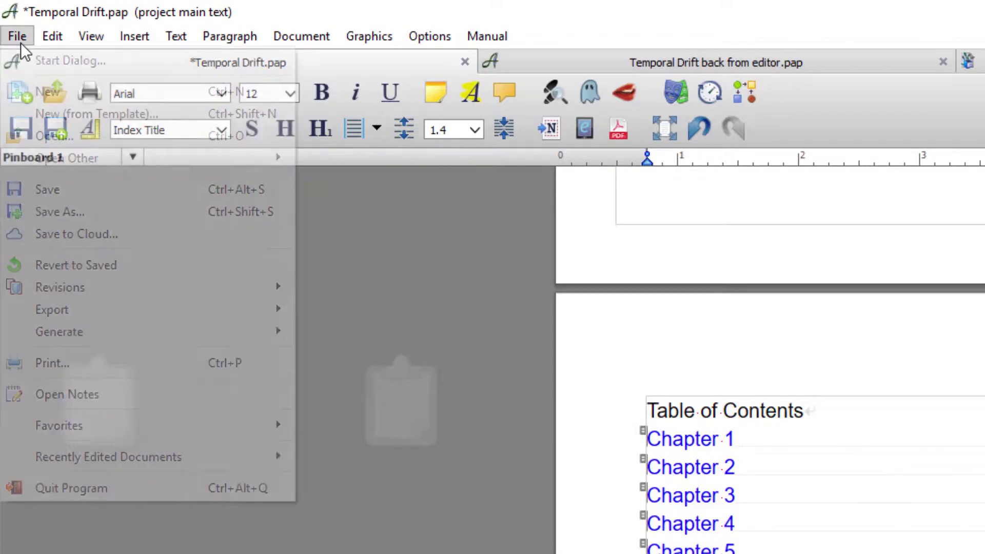
{"action": "mouse_move", "coordinate": [63, 310]}
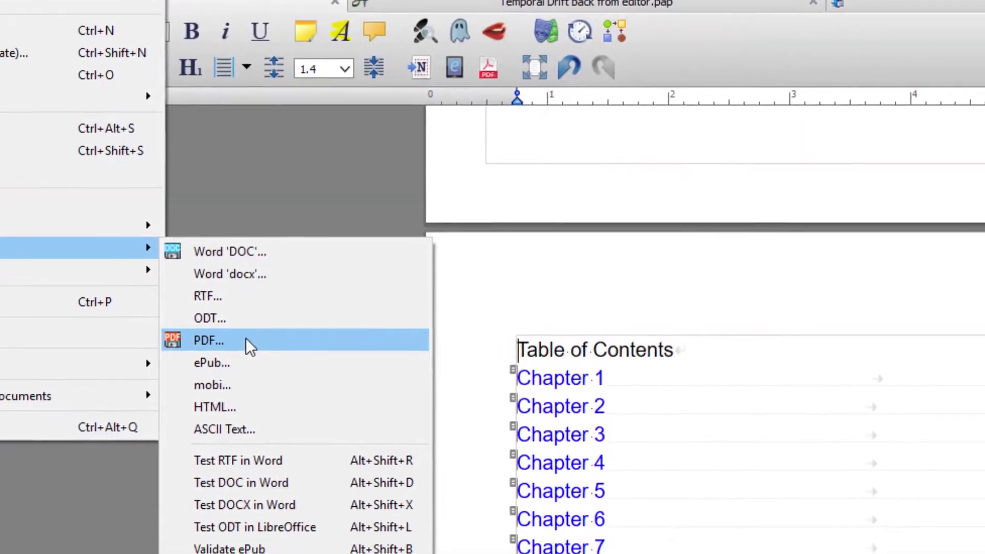
{"action": "left_click", "coordinate": [245, 339]}
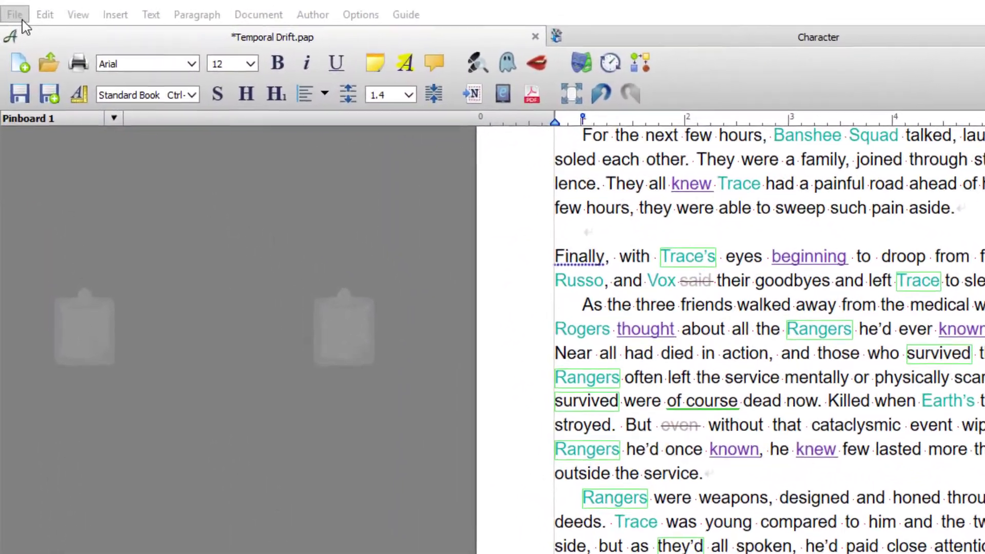
{"action": "left_click", "coordinate": [19, 18]}
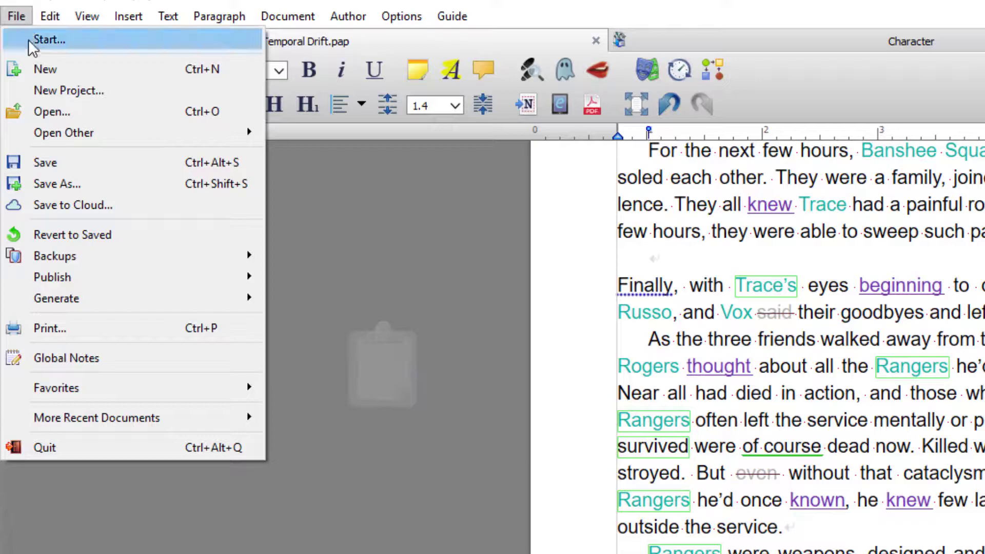
{"action": "mouse_move", "coordinate": [81, 275]}
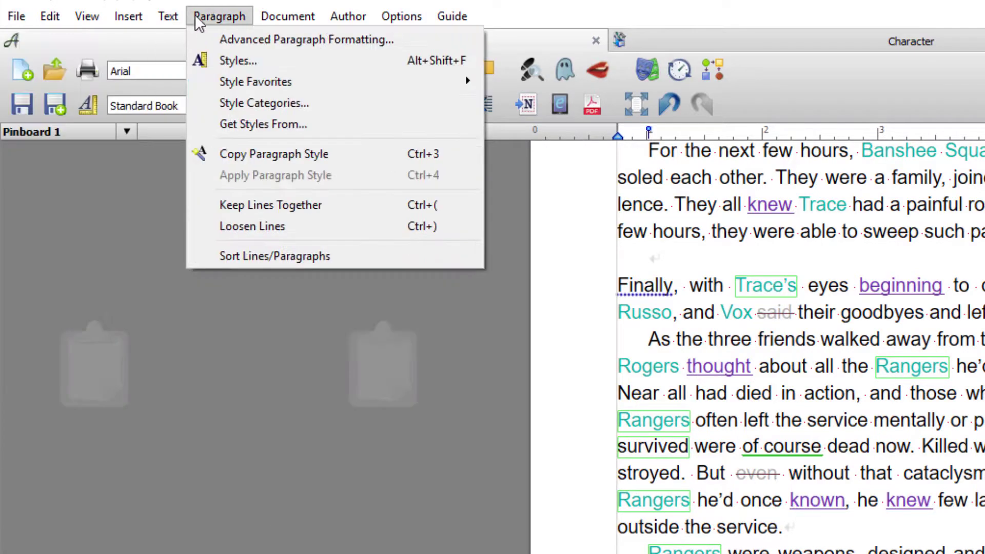
{"action": "mouse_move", "coordinate": [320, 20]}
{"action": "mouse_move", "coordinate": [349, 16]}
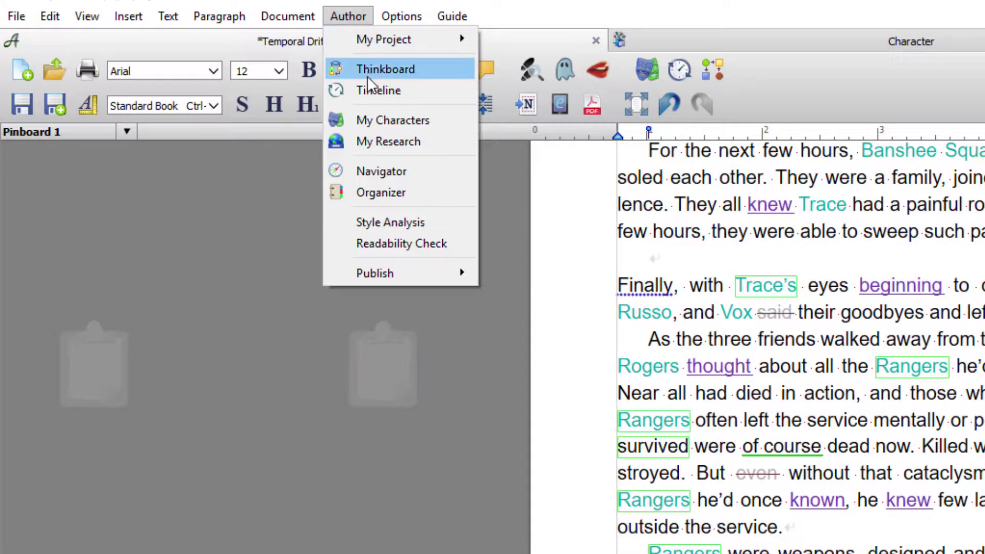
{"action": "mouse_move", "coordinate": [386, 276]}
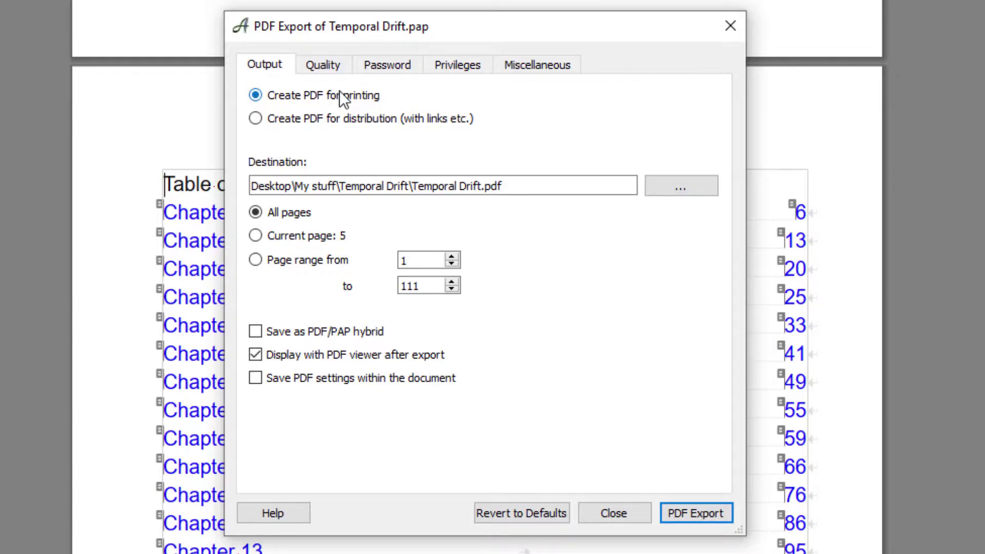
- Set the PDF export of Temporal Drift to create a PDF for distribution with links
{"action": "left_click", "coordinate": [255, 119]}
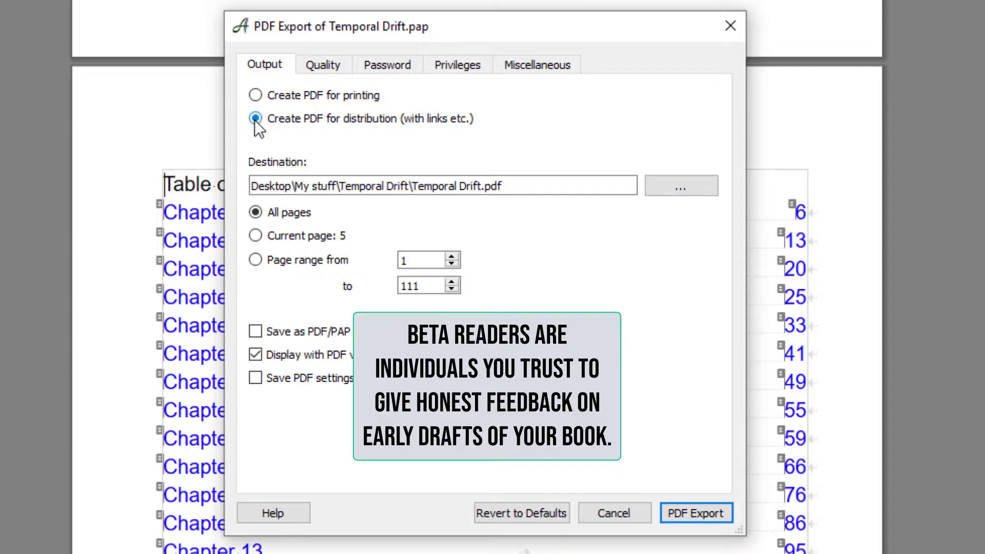
{"action": "left_click_drag", "start_coordinate": [427, 26], "coordinate": [597, 18]}
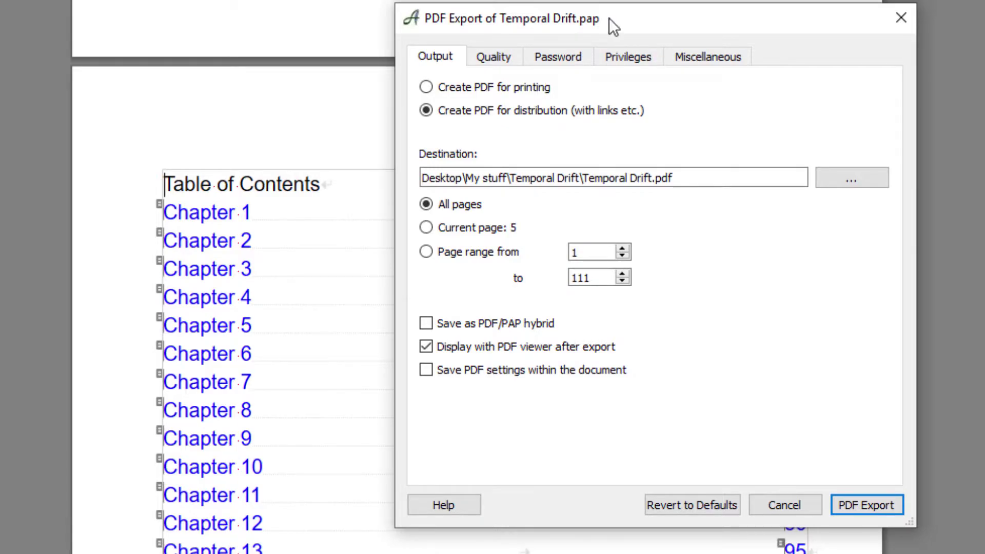
{"action": "left_click_drag", "start_coordinate": [609, 19], "coordinate": [470, 7]}
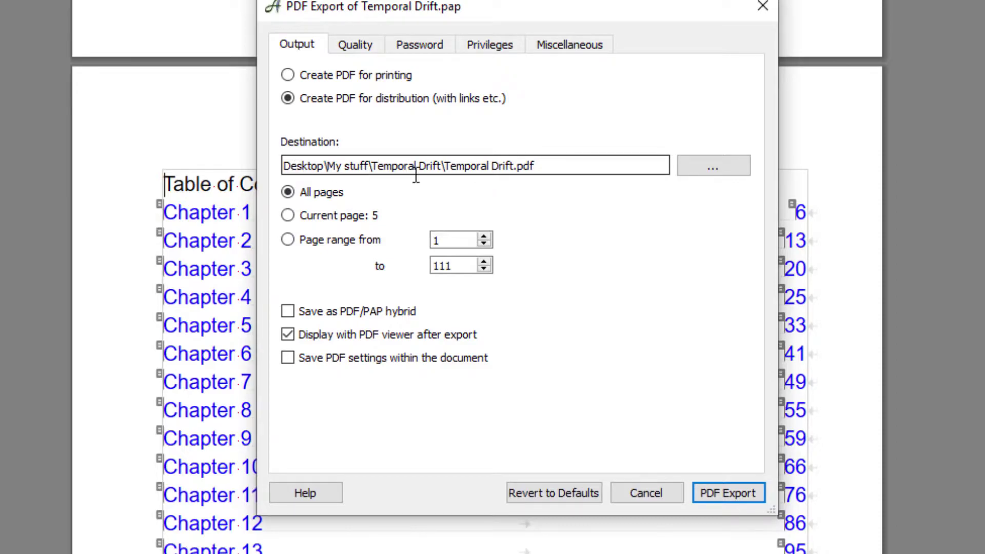
- Set the export destination to Temporal Drift.pdf on the Desktop and export the PDF after checking the miscellaneous options
{"action": "left_click", "coordinate": [699, 166]}
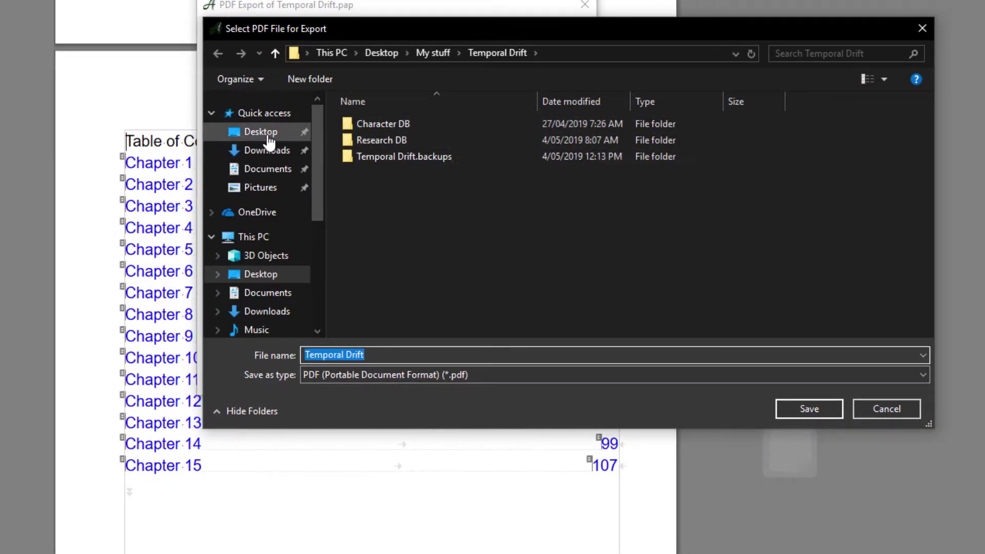
{"action": "left_click", "coordinate": [268, 134]}
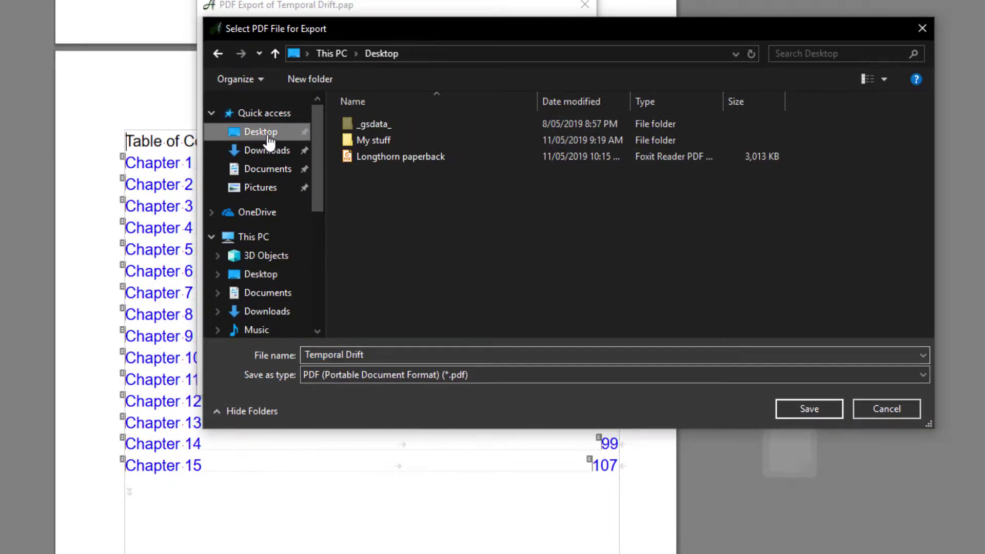
{"action": "left_click", "coordinate": [821, 412]}
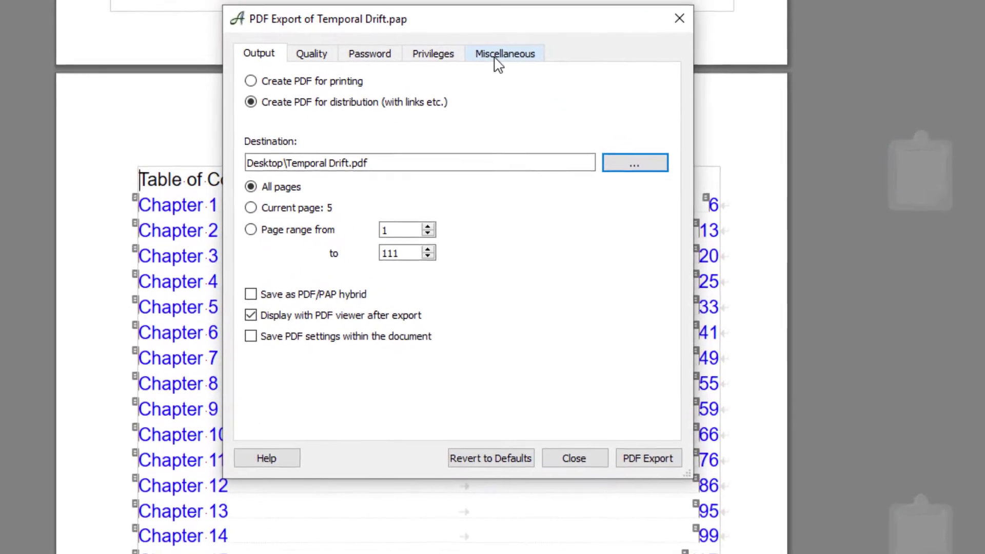
{"action": "left_click", "coordinate": [434, 35]}
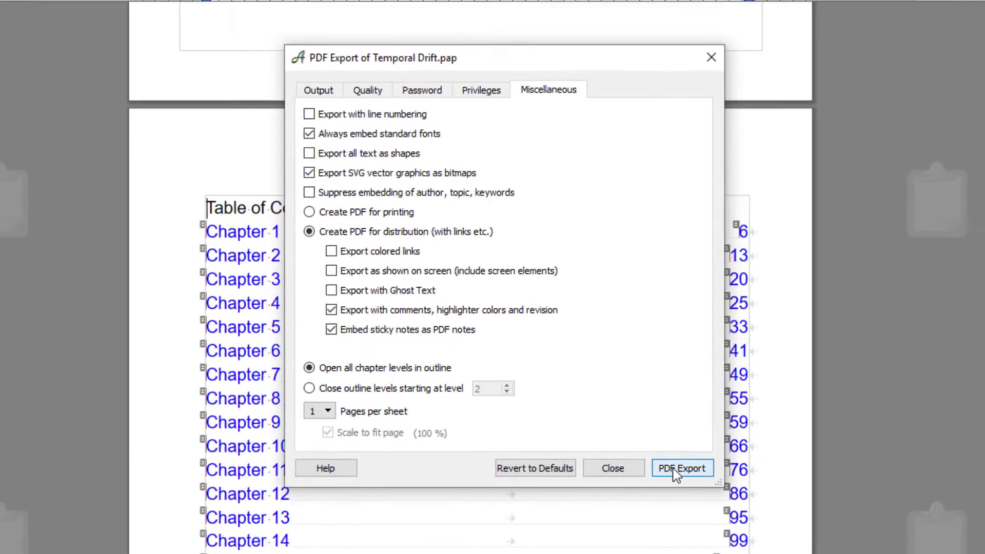
{"action": "left_click", "coordinate": [707, 516]}
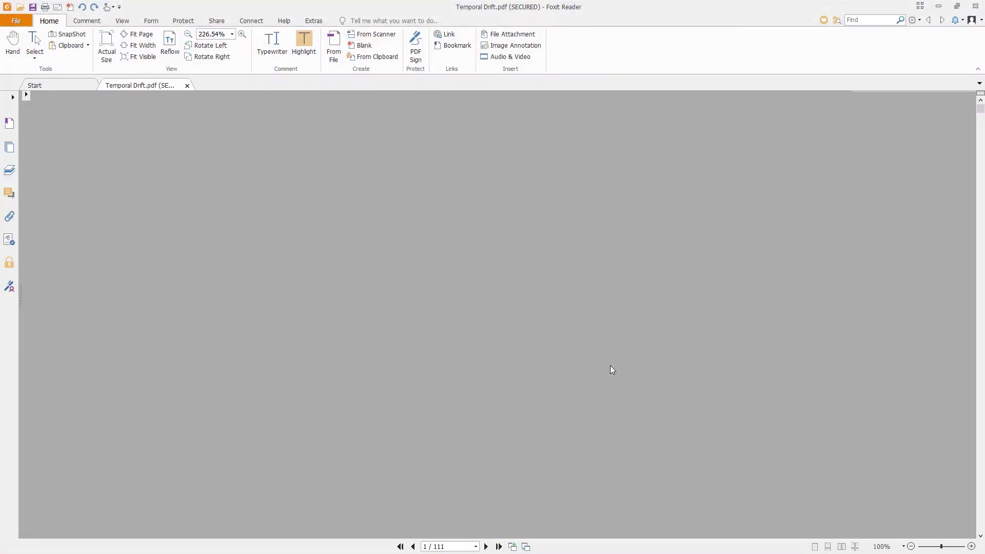
- Examine the exported PDF, following the Chapter 1 link in the table of contents and checking the margin comments in the chapter text
{"action": "scroll", "coordinate": [548, 279], "scroll_direction": "down", "scroll_amount": 10}
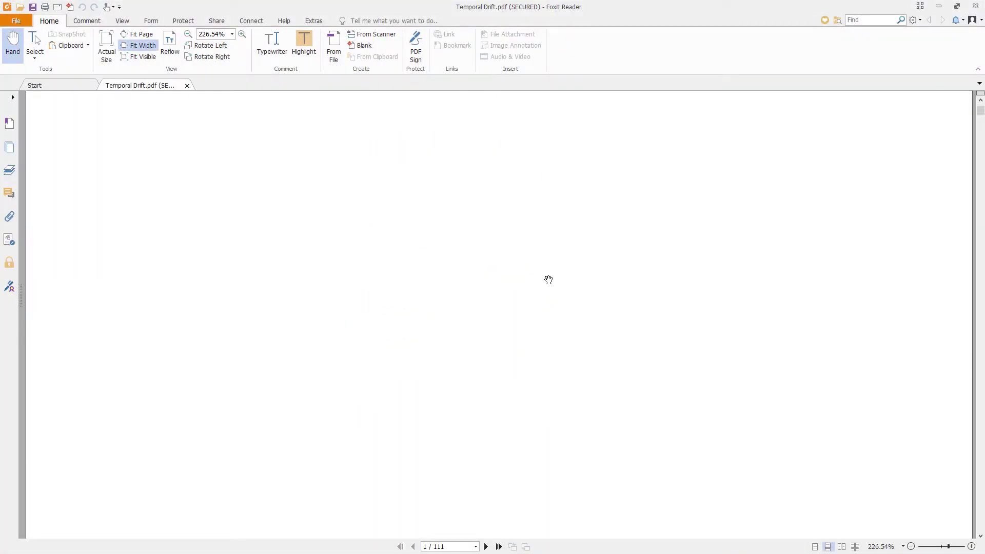
{"action": "scroll", "coordinate": [551, 278], "scroll_direction": "down", "scroll_amount": 15}
{"action": "scroll", "coordinate": [551, 278], "scroll_direction": "down", "scroll_amount": 10}
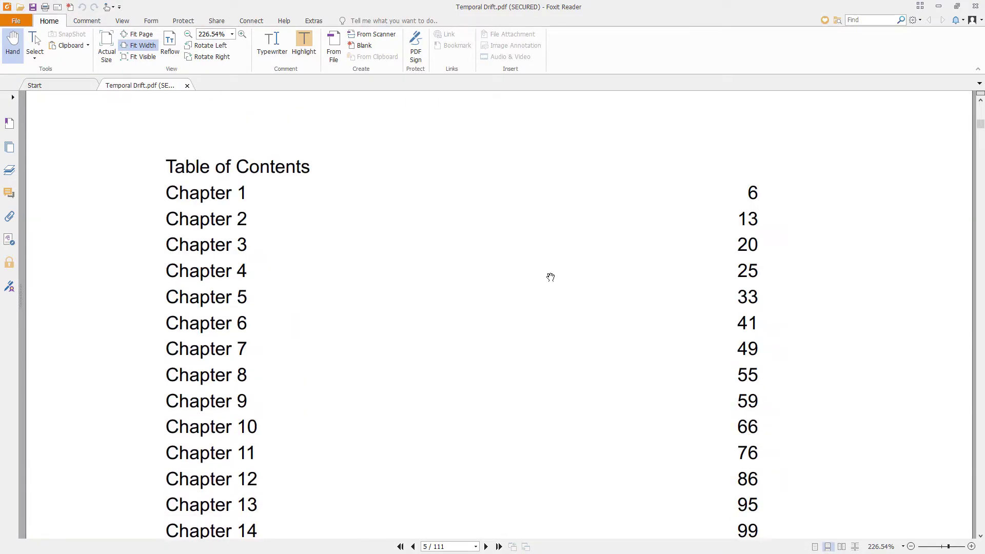
{"action": "left_click", "coordinate": [209, 201]}
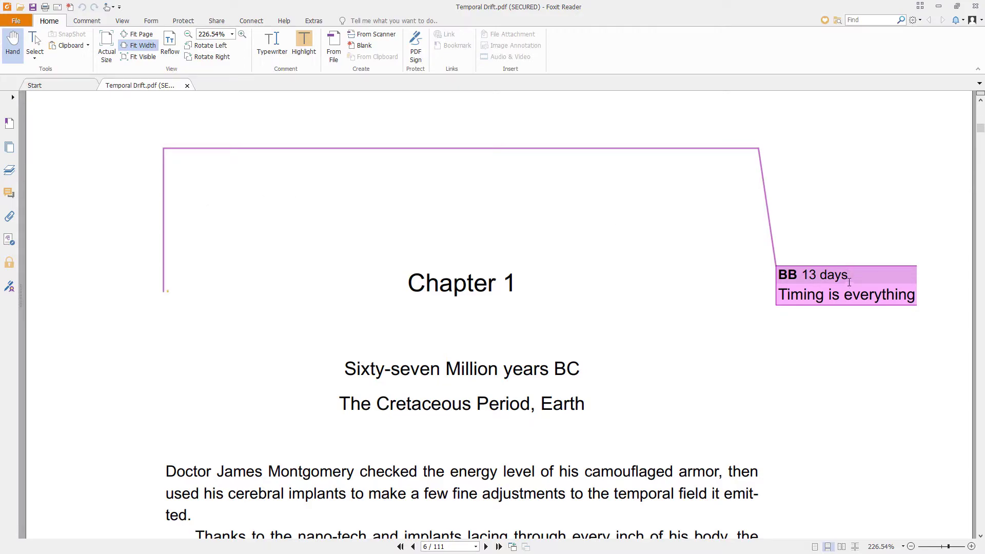
{"action": "scroll", "coordinate": [850, 283], "scroll_direction": "down", "scroll_amount": 10}
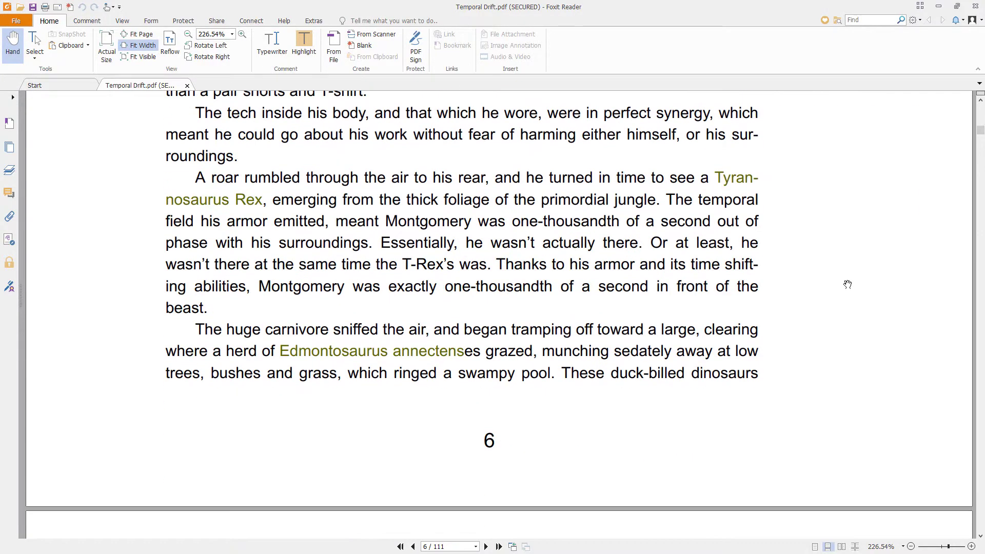
{"action": "scroll", "coordinate": [848, 285], "scroll_direction": "down", "scroll_amount": 17}
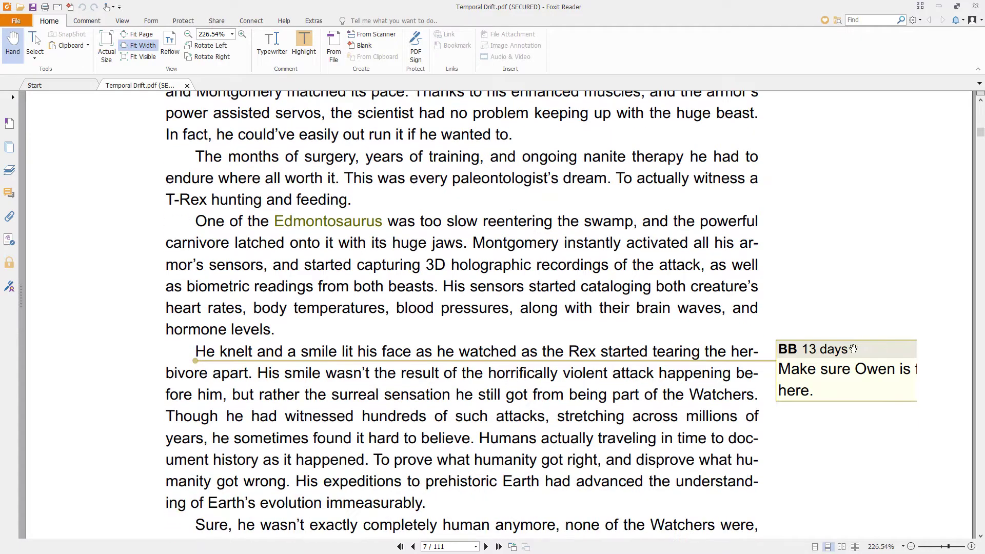
{"action": "scroll", "coordinate": [849, 351], "scroll_direction": "down", "scroll_amount": 9}
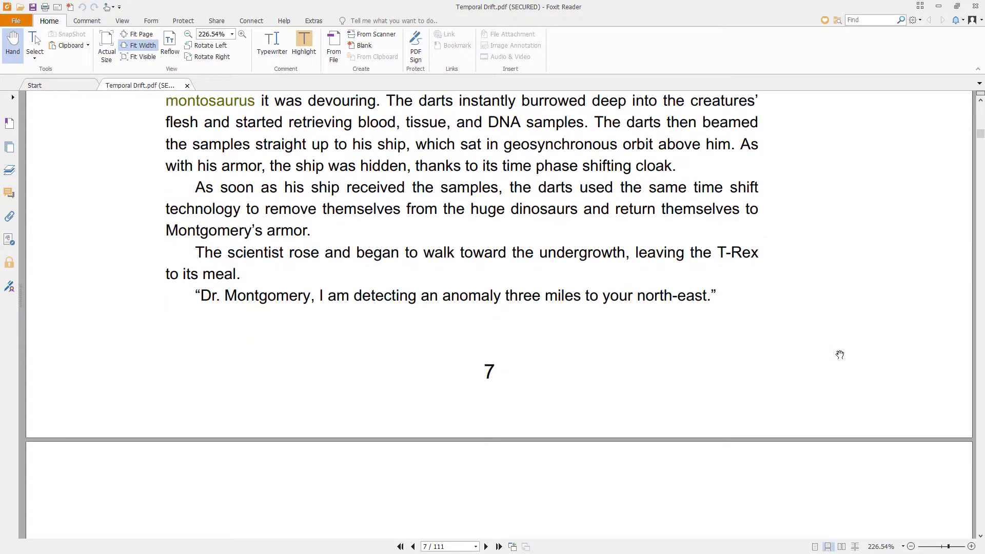
{"action": "scroll", "coordinate": [839, 353], "scroll_direction": "down", "scroll_amount": 3}
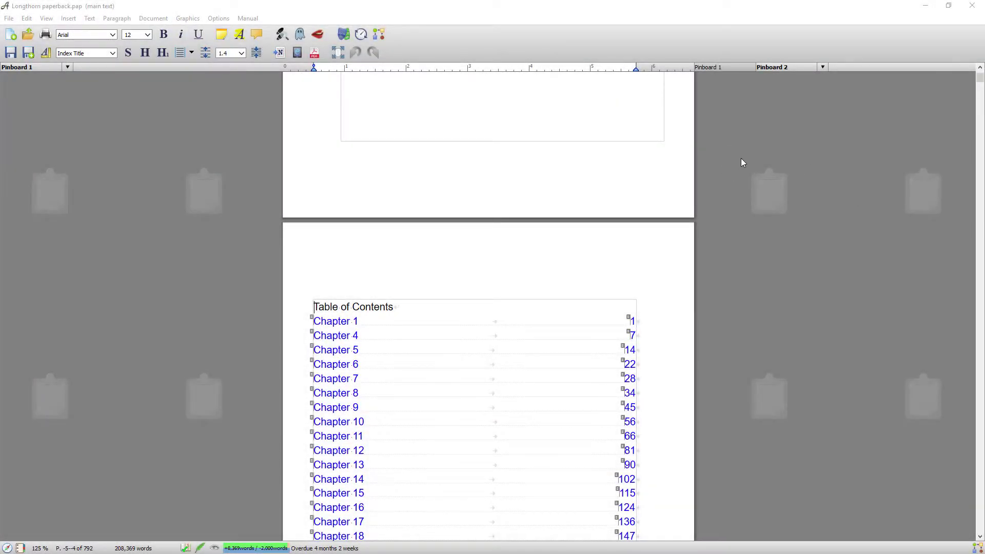
- Open the PDF export settings for Longthorn paperback.pap and set the output to create a PDF for printing
{"action": "scroll", "coordinate": [741, 160], "scroll_direction": "down", "scroll_amount": 5}
{"action": "scroll", "coordinate": [743, 156], "scroll_direction": "down", "scroll_amount": 10}
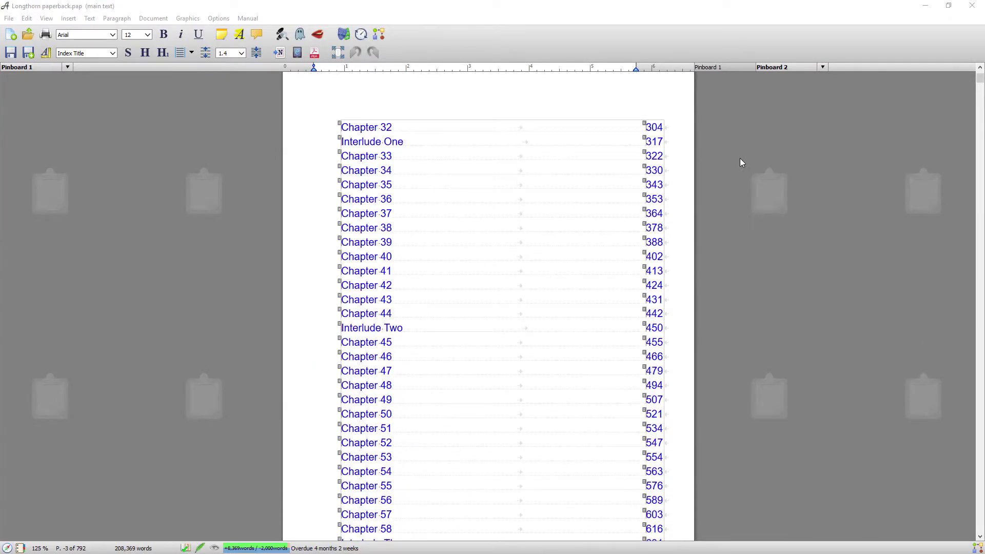
{"action": "scroll", "coordinate": [741, 160], "scroll_direction": "down", "scroll_amount": 1}
{"action": "scroll", "coordinate": [367, 240], "scroll_direction": "up", "scroll_amount": 2}
{"action": "scroll", "coordinate": [367, 240], "scroll_direction": "up", "scroll_amount": 18}
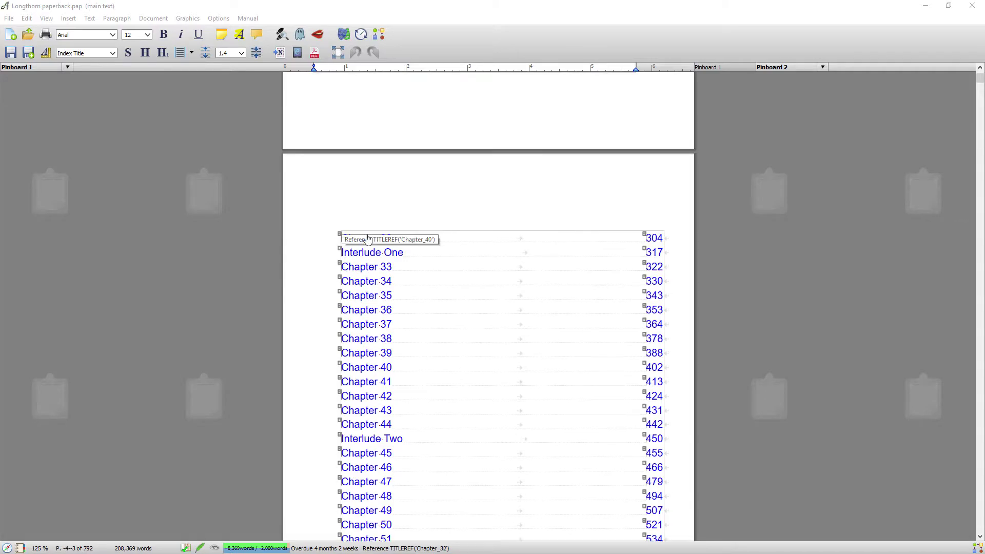
{"action": "scroll", "coordinate": [370, 235], "scroll_direction": "up", "scroll_amount": 8}
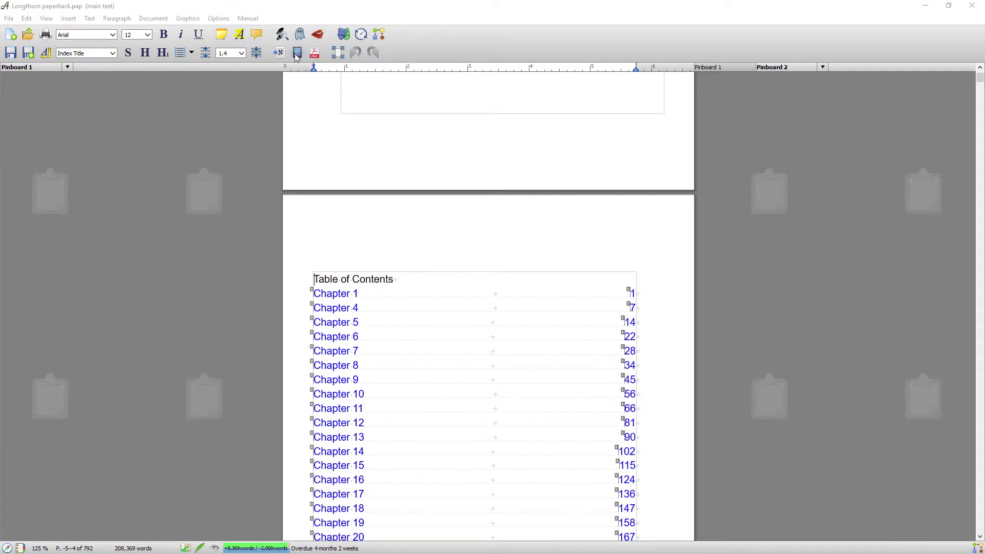
{"action": "left_click", "coordinate": [315, 53]}
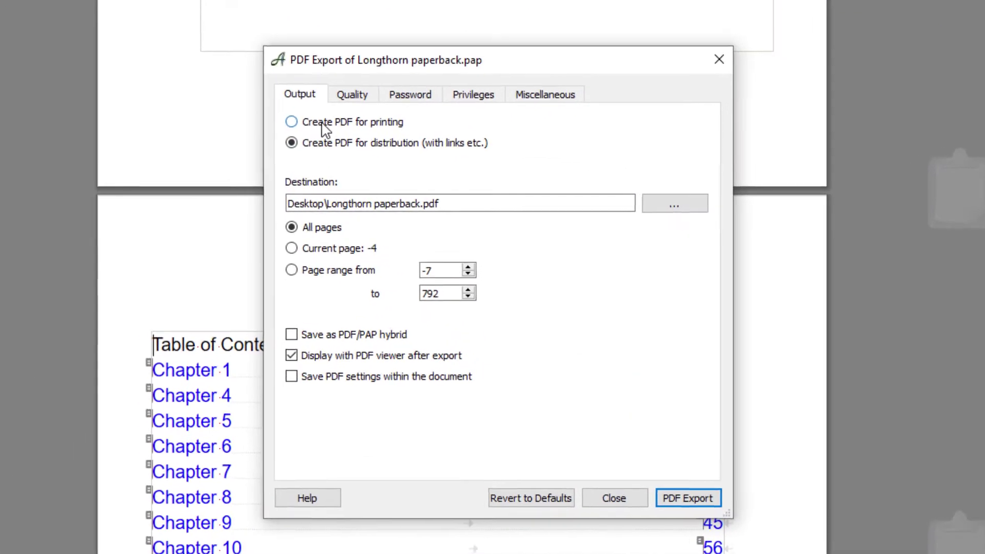
{"action": "left_click", "coordinate": [374, 139]}
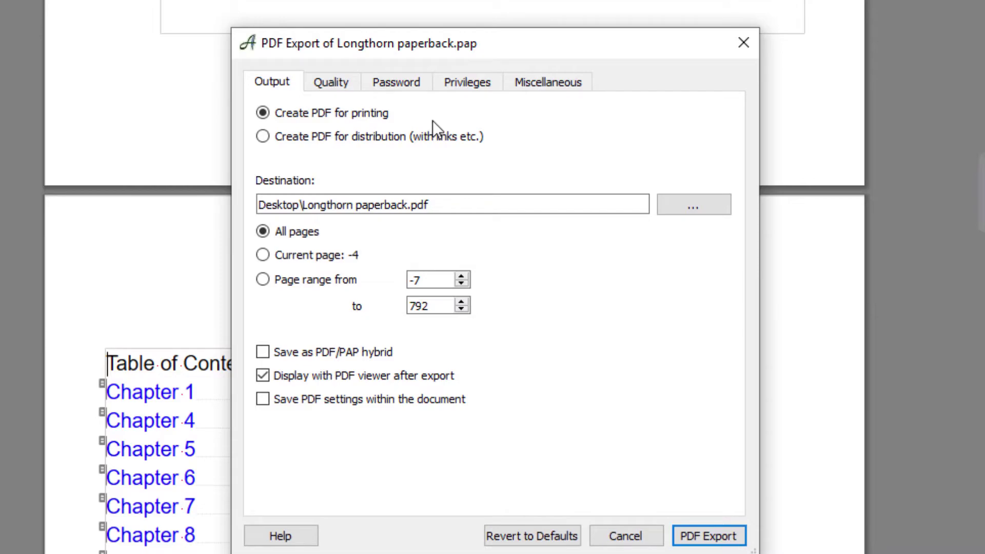
- Try enabling the color profile in the PDF quality settings, view the available CMYK color profiles, and disable it again
{"action": "left_click", "coordinate": [328, 84]}
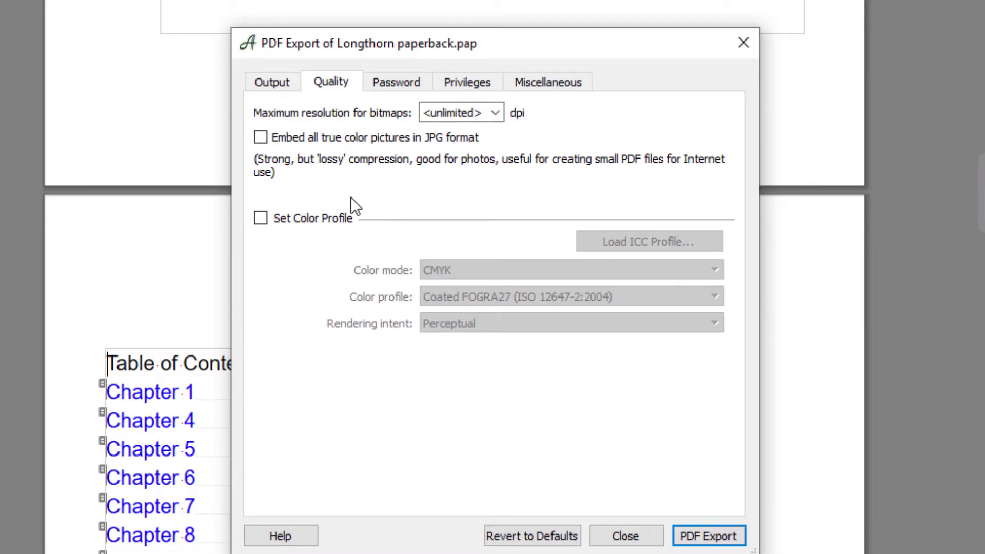
{"action": "left_click", "coordinate": [263, 218]}
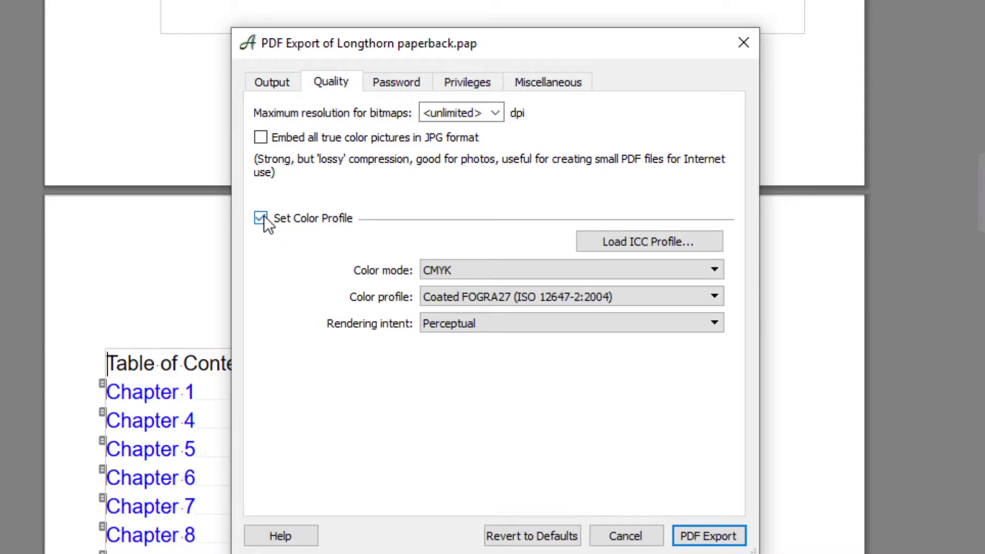
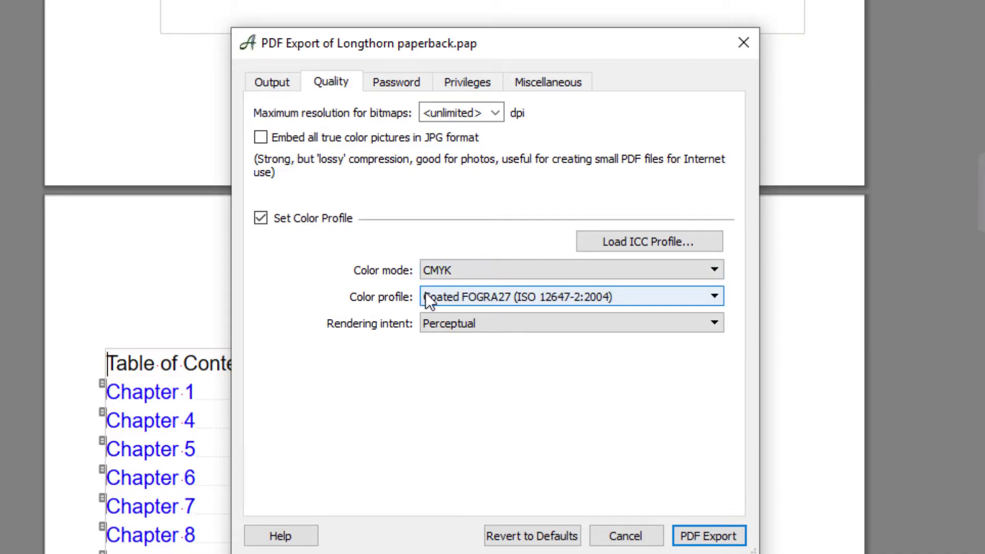
{"action": "left_click", "coordinate": [511, 303]}
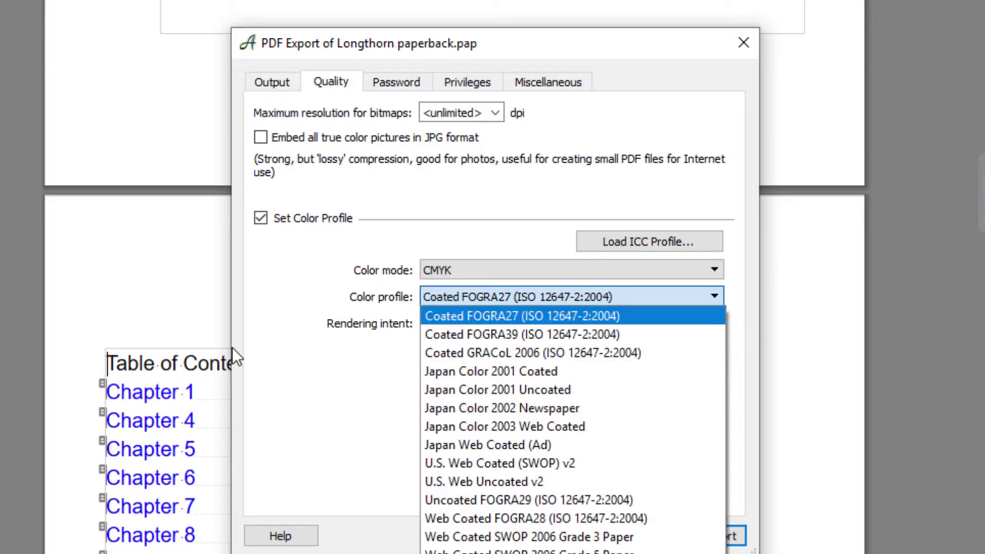
{"action": "left_click", "coordinate": [288, 284]}
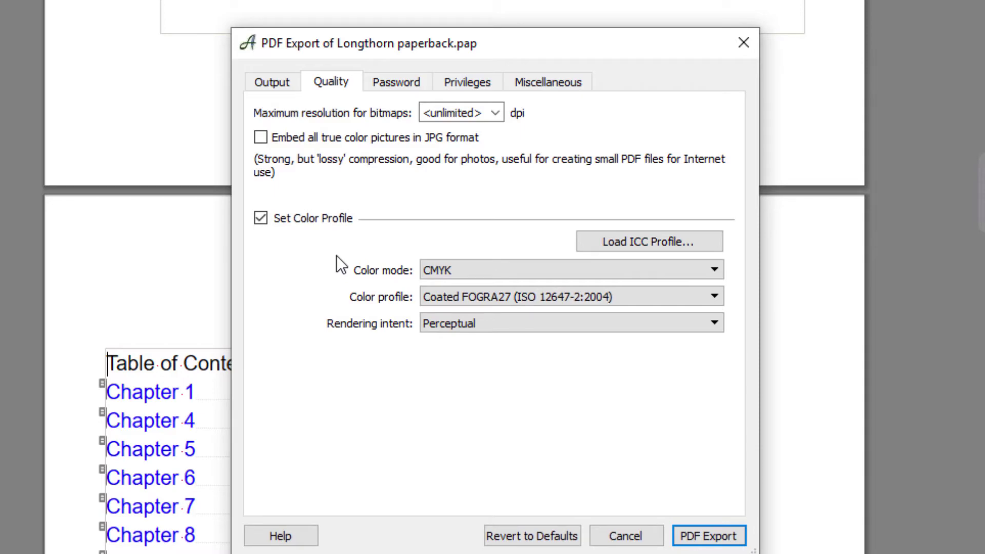
{"action": "left_click", "coordinate": [261, 217]}
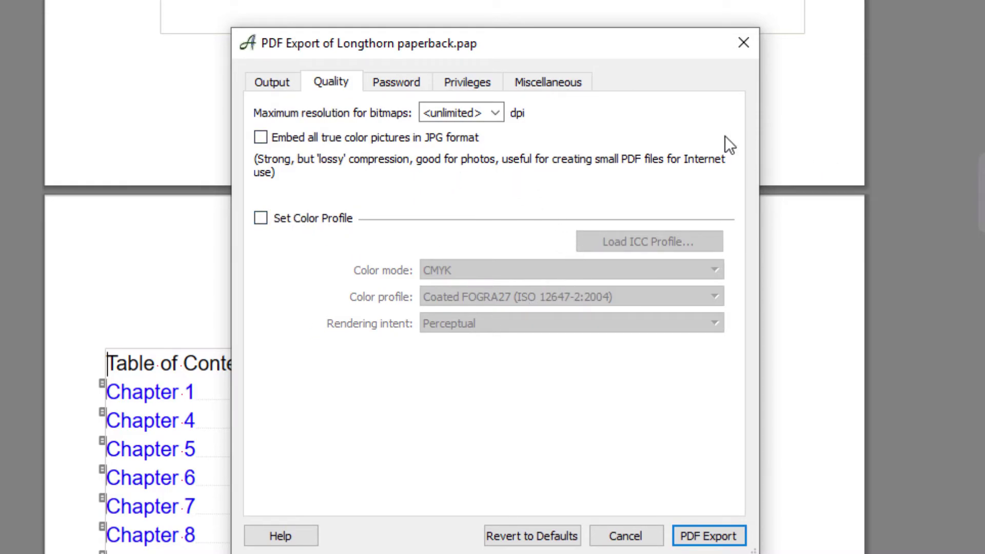
- Try disabling the encrypted PDF file option in the export's password settings, and enable it again
{"action": "left_click", "coordinate": [408, 87]}
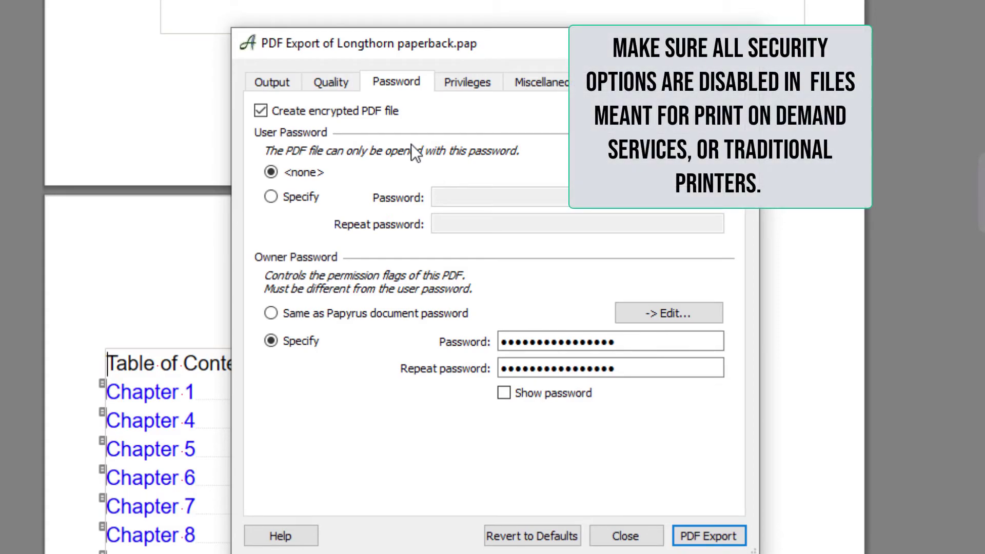
{"action": "left_click", "coordinate": [261, 111]}
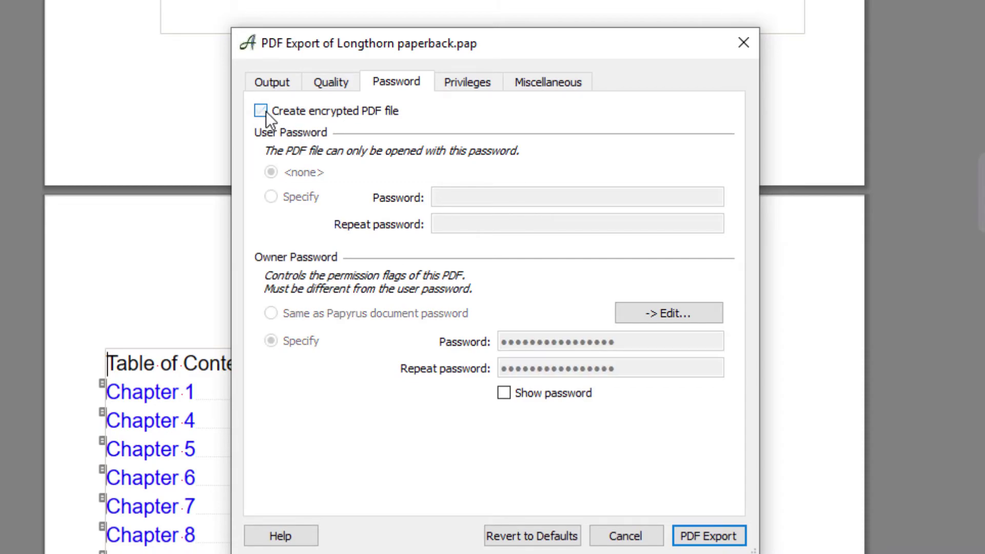
{"action": "left_click", "coordinate": [261, 111]}
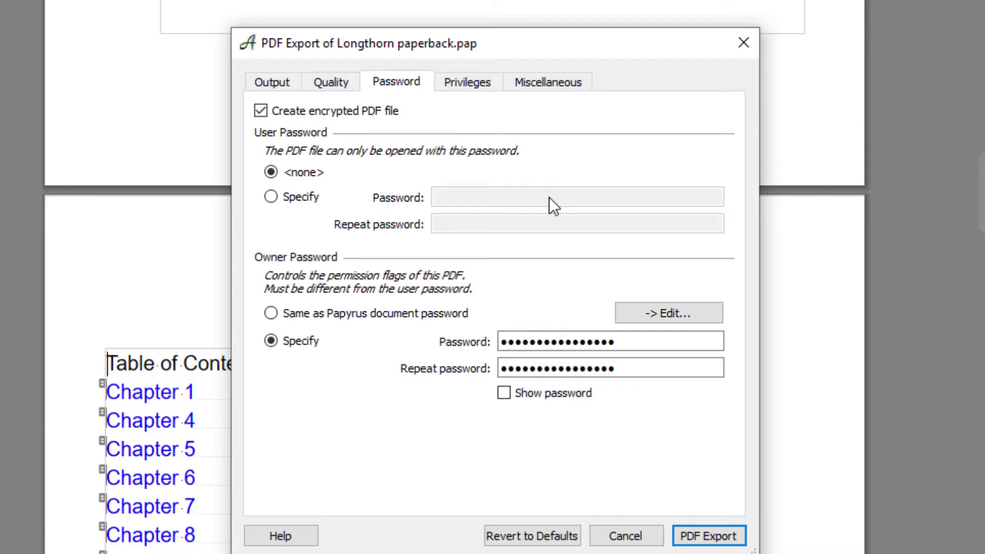
- Show the specified owner password and its repeat entry as readable text in the PDF password settings
{"action": "mouse_move", "coordinate": [549, 197]}
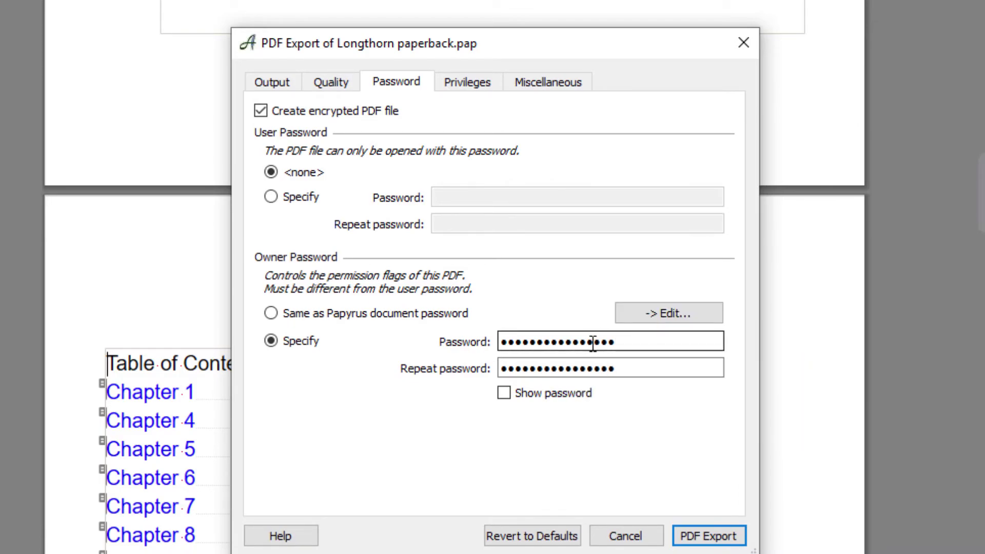
{"action": "mouse_move", "coordinate": [594, 347]}
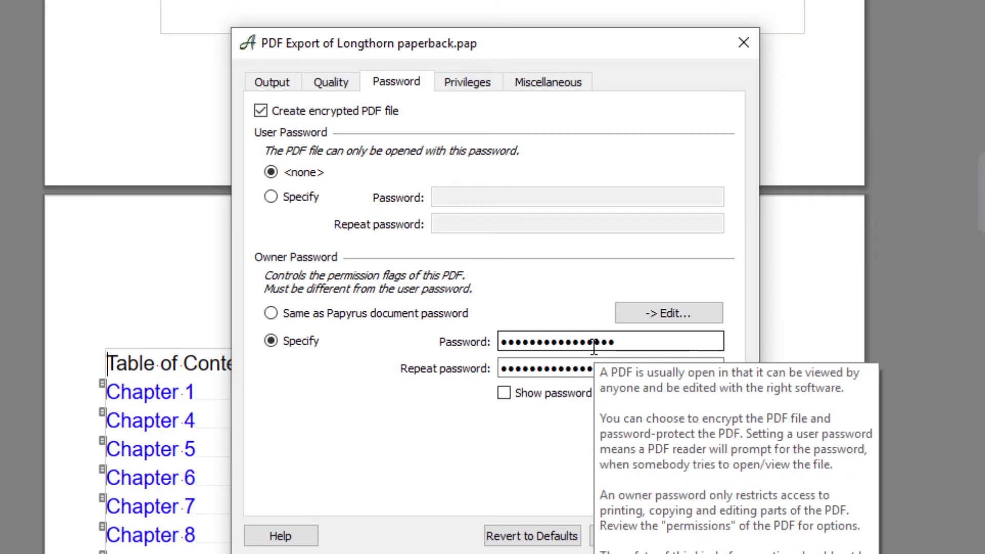
{"action": "left_click", "coordinate": [504, 395]}
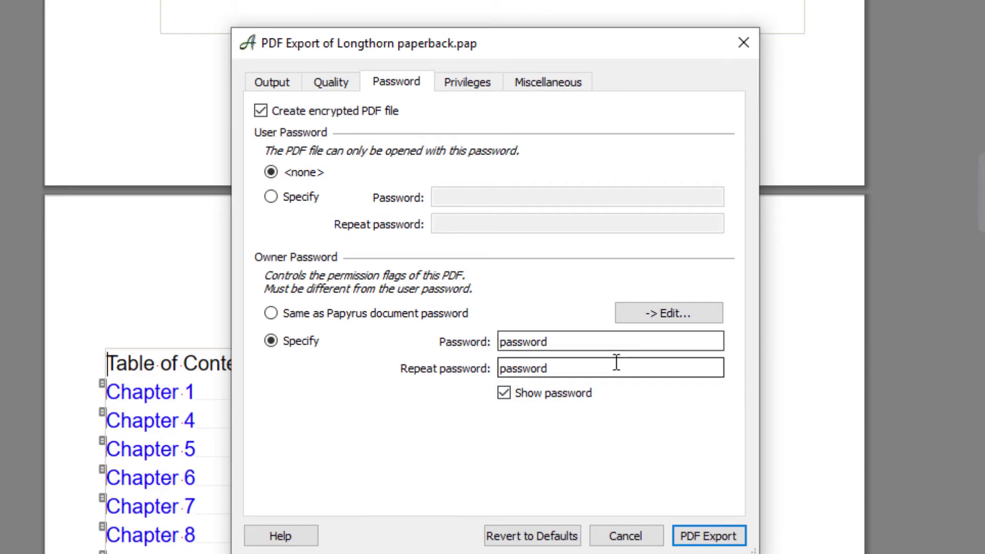
- Review the PDF's user permissions for printing, copying, commenting and modifying, and recheck the owner password entries that control them
{"action": "left_click", "coordinate": [477, 87]}
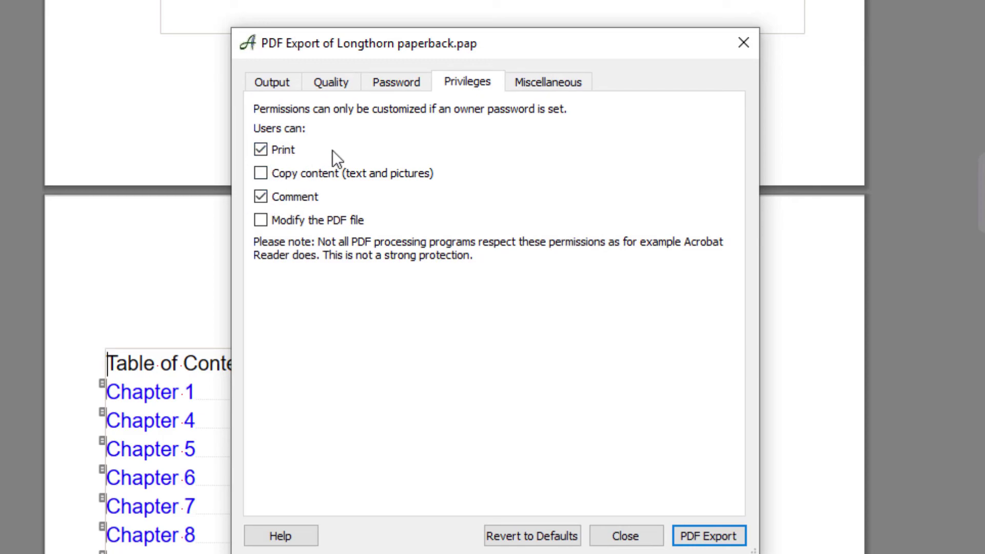
{"action": "left_click", "coordinate": [415, 86]}
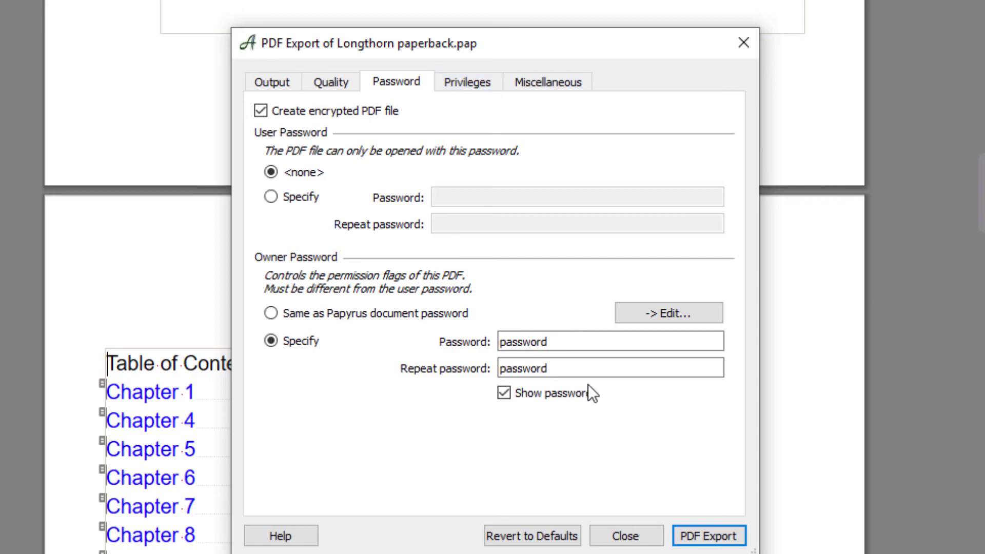
{"action": "left_click", "coordinate": [559, 368]}
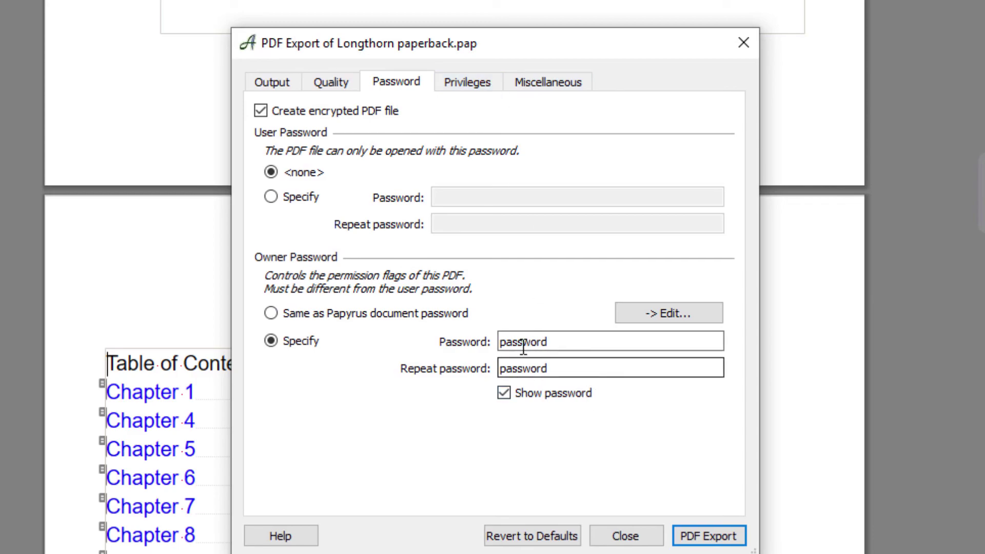
{"action": "left_click", "coordinate": [467, 83]}
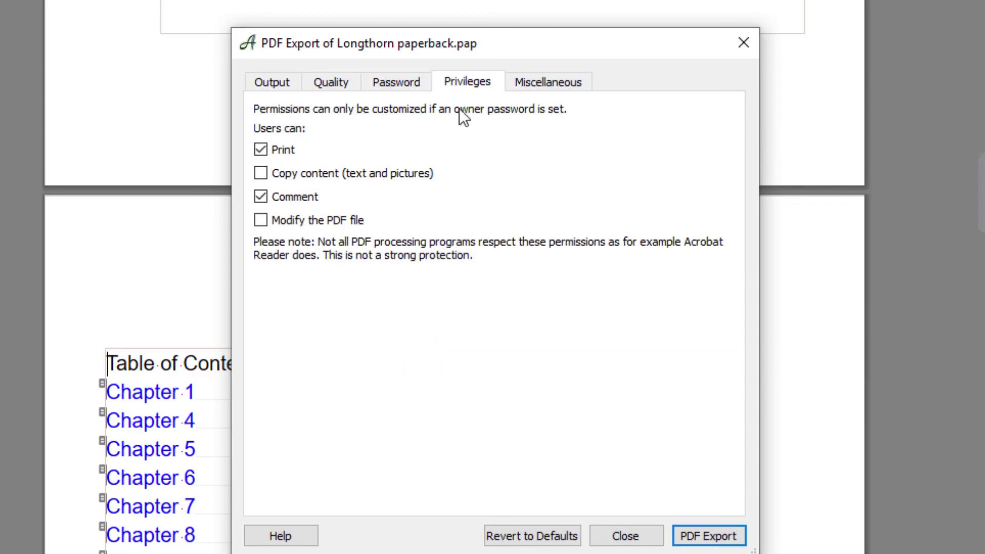